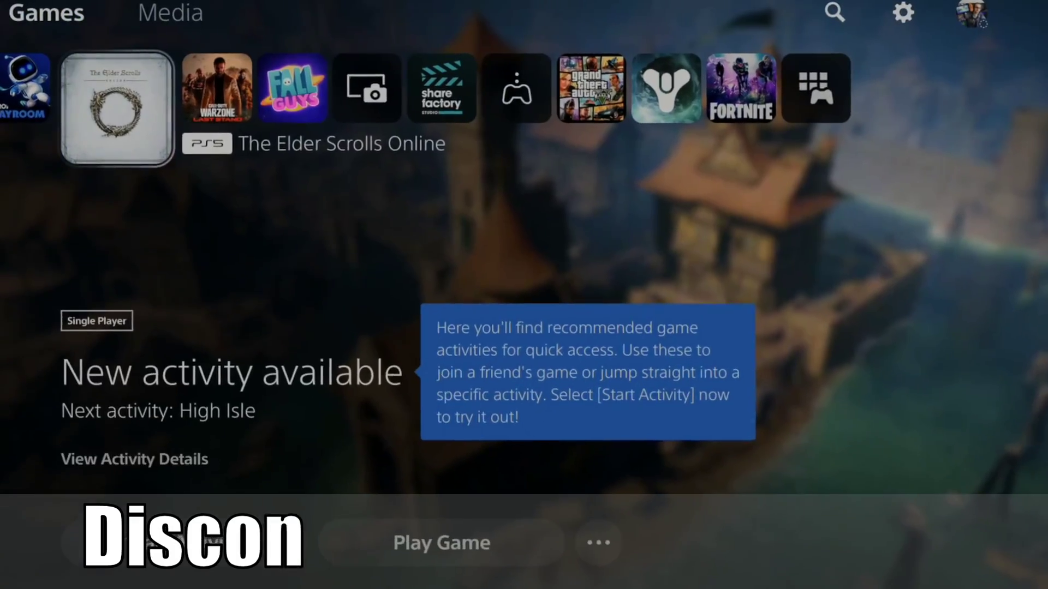
Browse the row of games on the home screen.
key(Right)
key(Right)
key(Right)
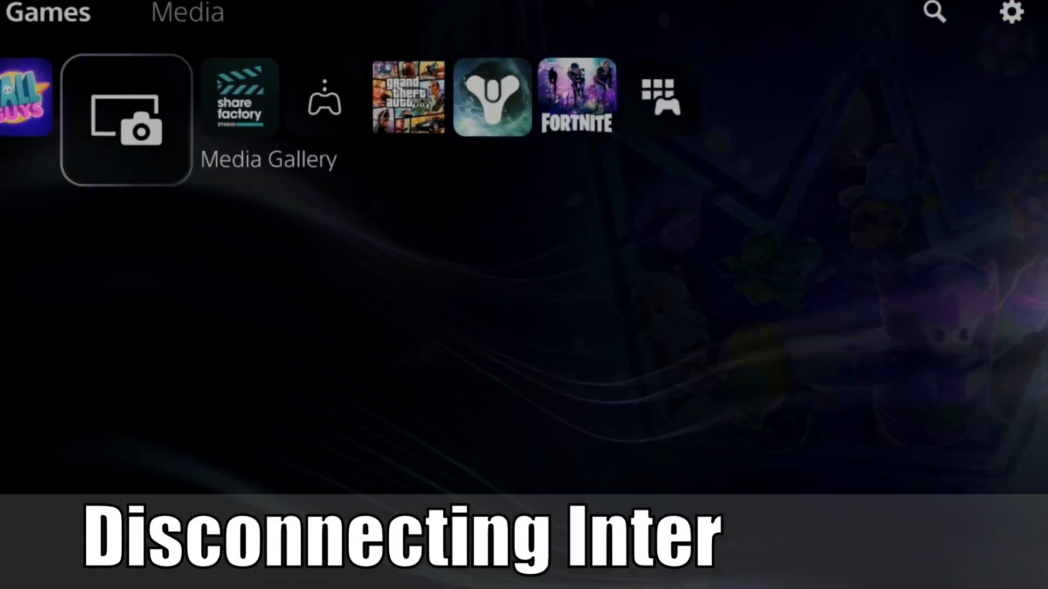
key(Right)
key(Left)
key(Left)
key(Left)
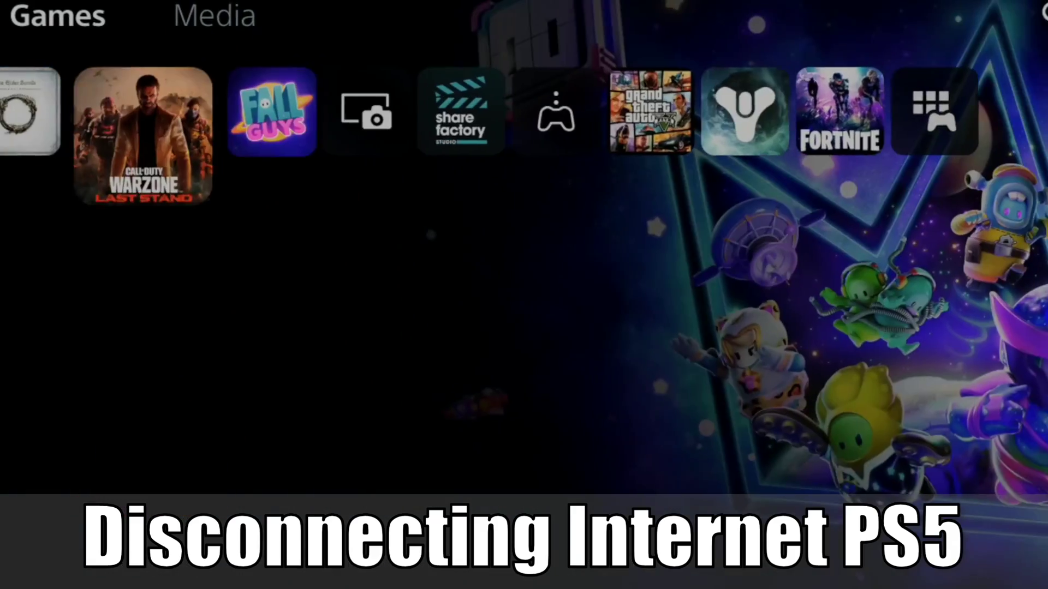
key(Left)
key(Right)
key(Right)
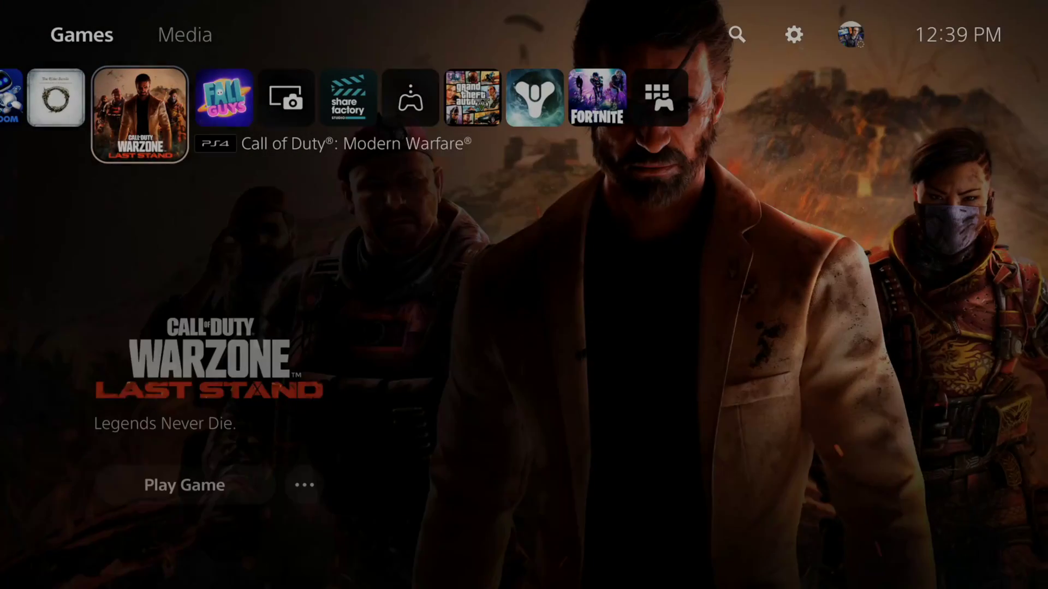
key(Right)
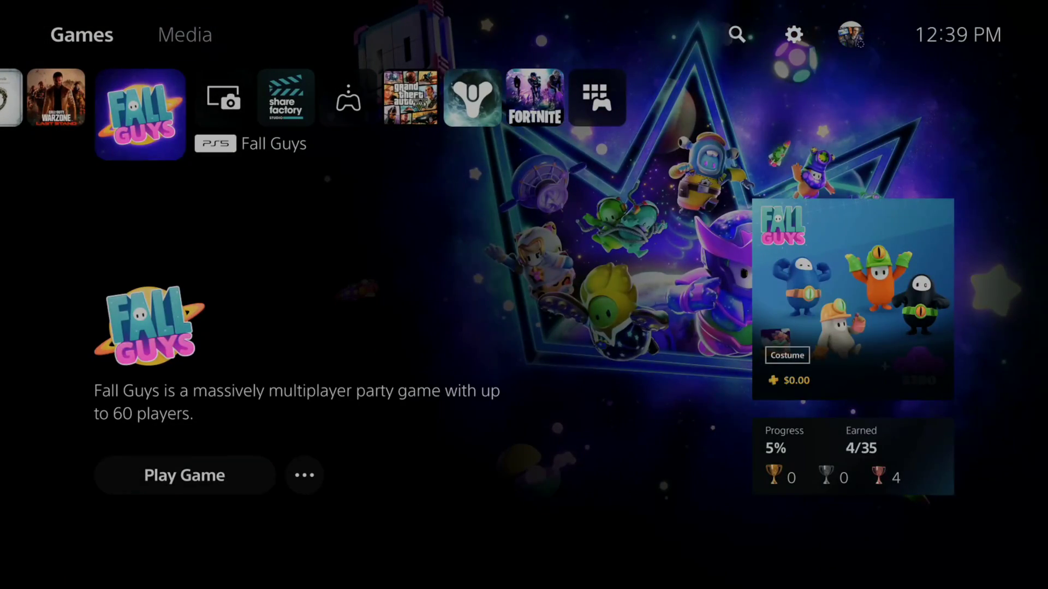
Go to Settings > Network > Settings and open Set Up Internet Connection.
key(Up)
key(Right)
key(Return)
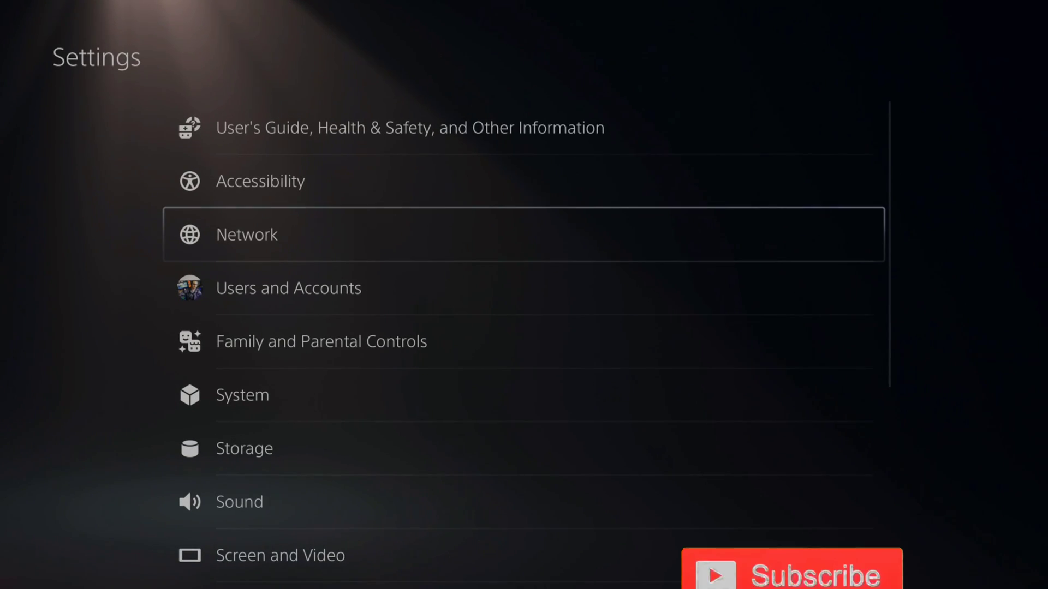
key(Return)
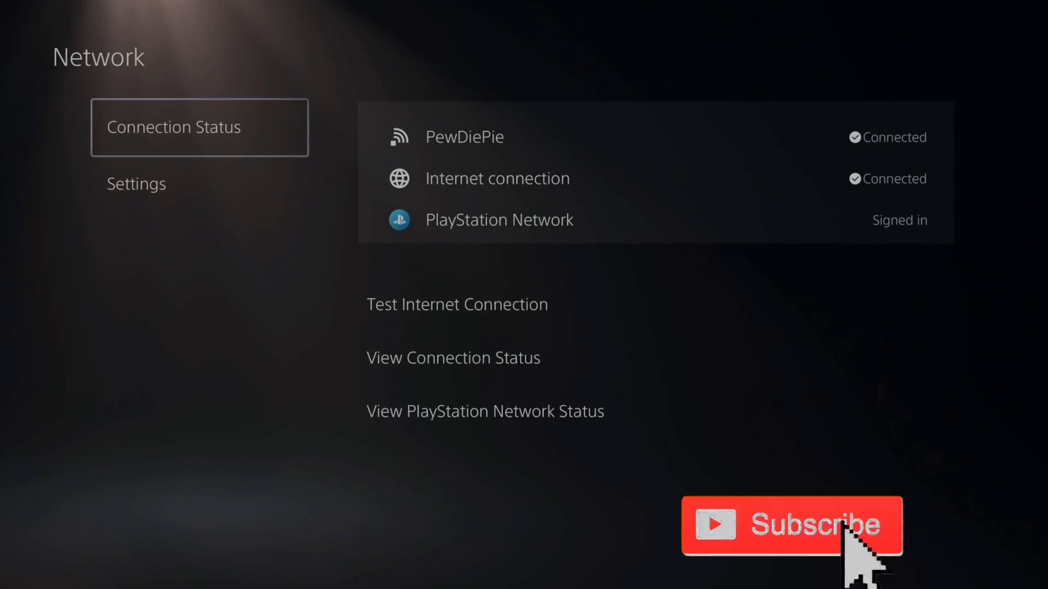
key(Down)
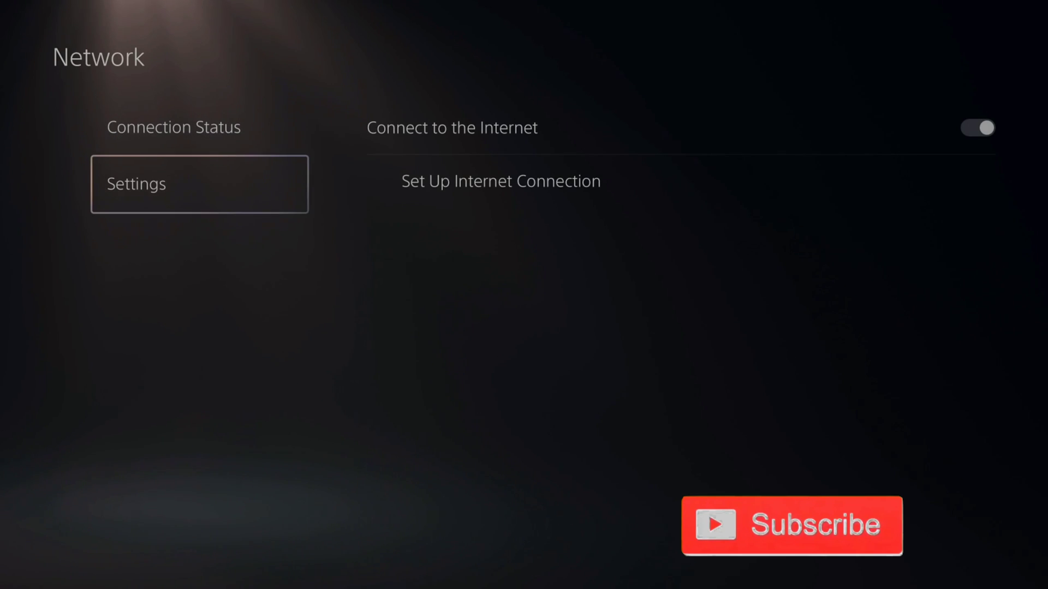
key(Right)
key(Down)
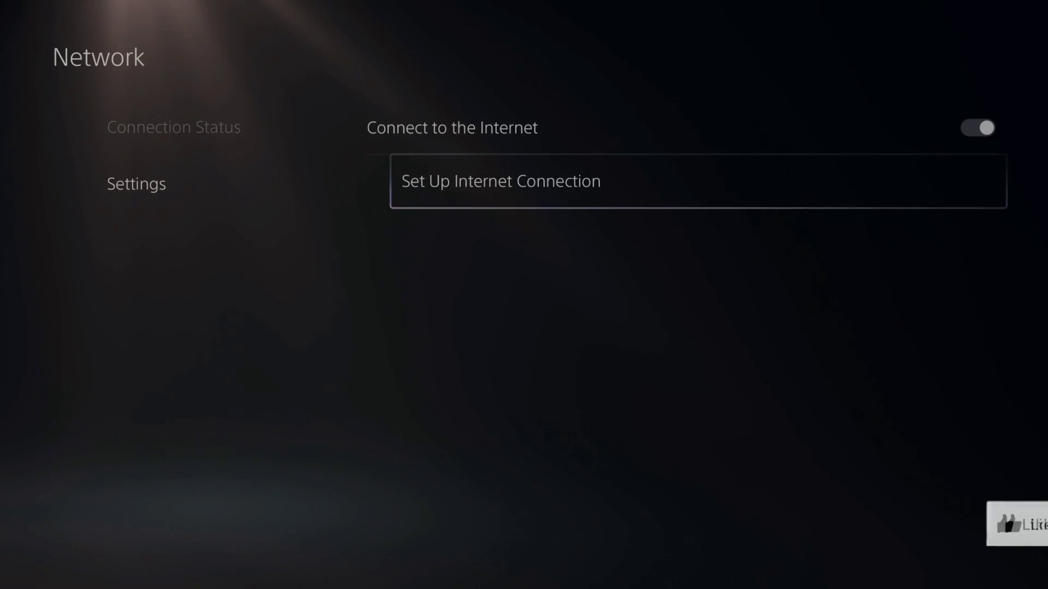
key(Return)
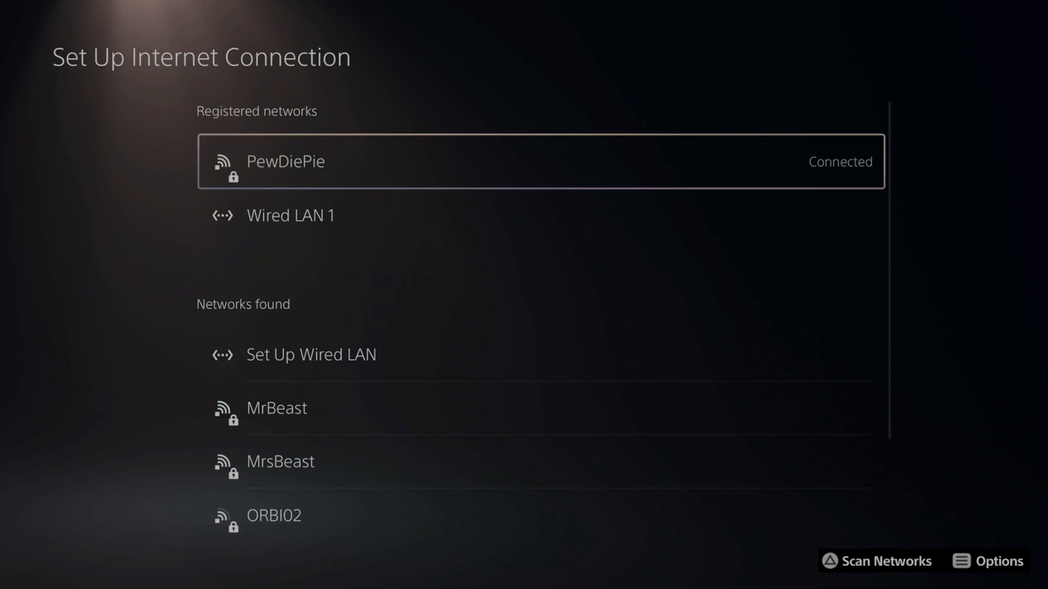
In the connected Wi-Fi network's Advanced Settings, switch DNS Settings to Manual.
key(Menu)
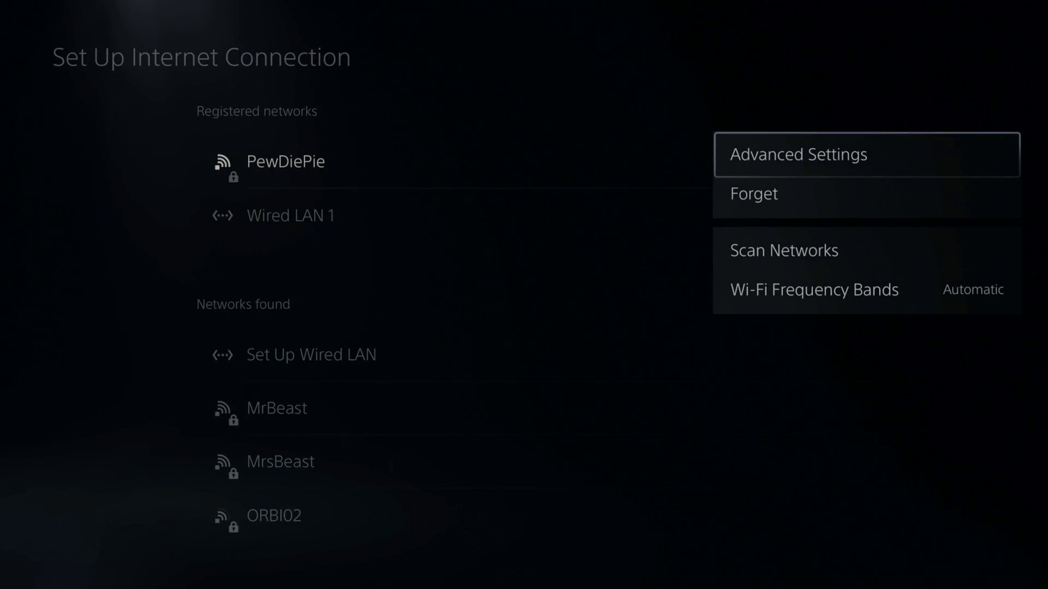
key(Return)
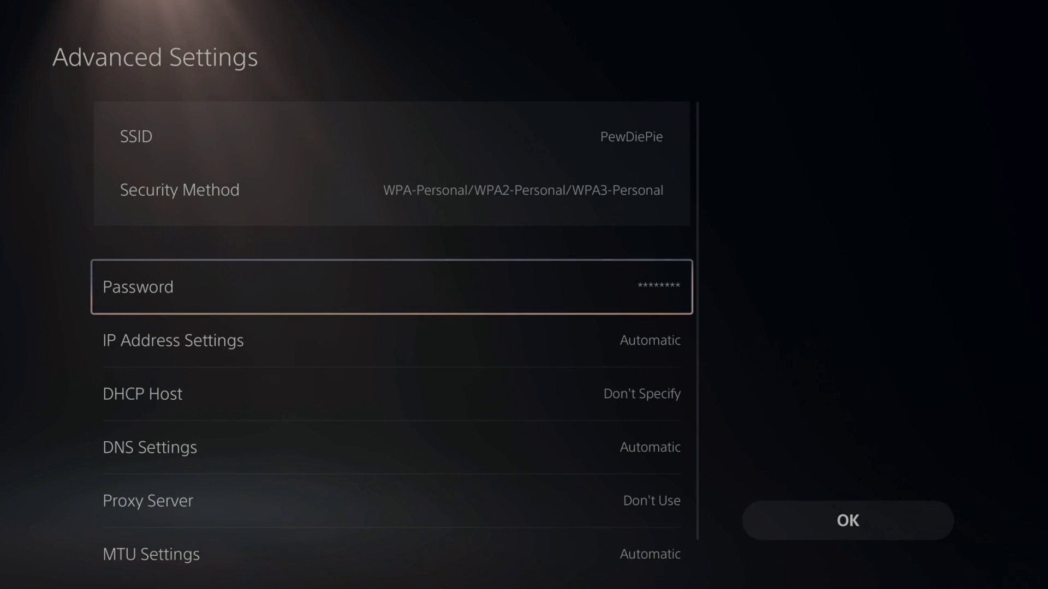
key(Down)
key(Down)
key(Down)
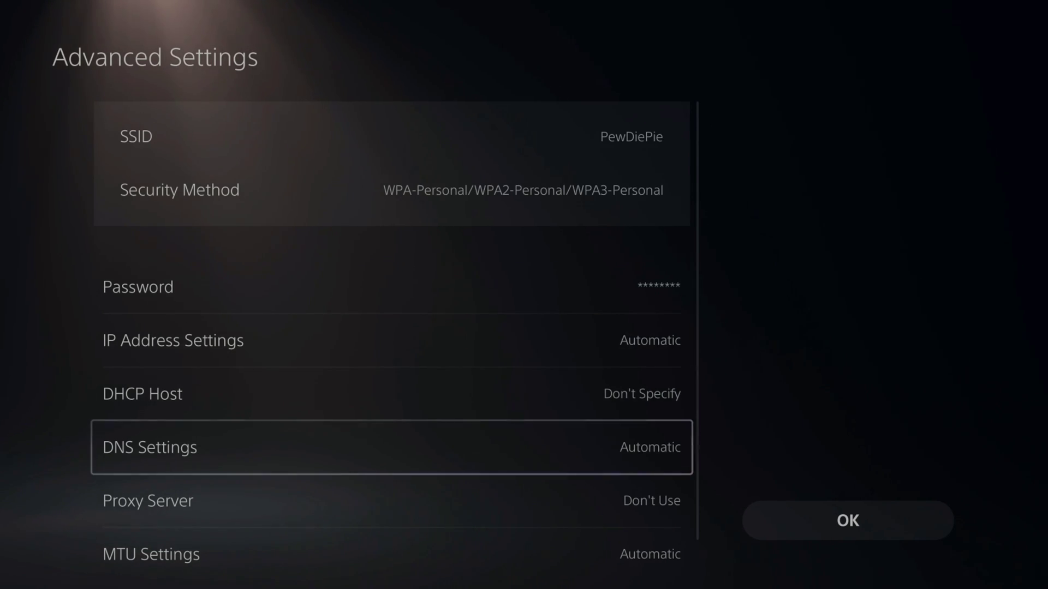
key(Return)
key(Down)
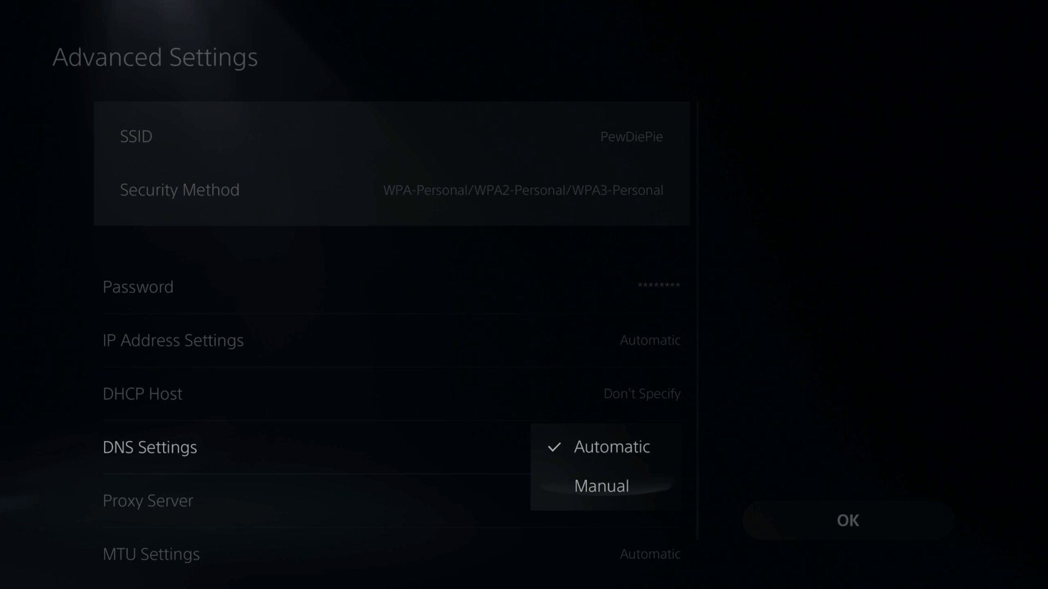
key(Return)
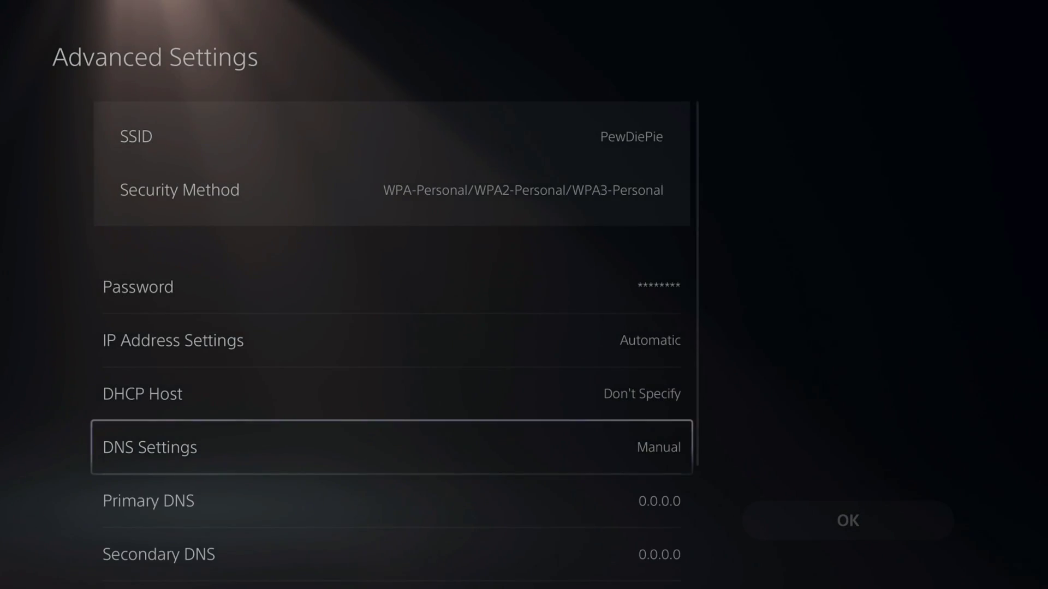
Enter 8.8.8.8 as the Primary DNS.
key(Down)
key(Down)
key(Down)
key(Up)
key(Up)
key(Up)
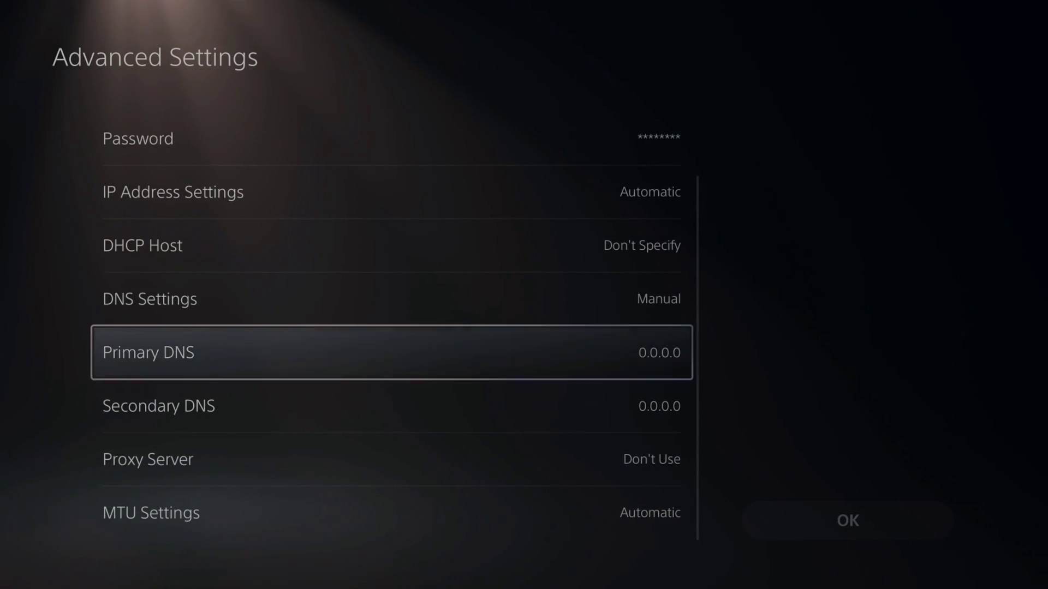
key(Return)
key(Down)
key(Return)
key(Down)
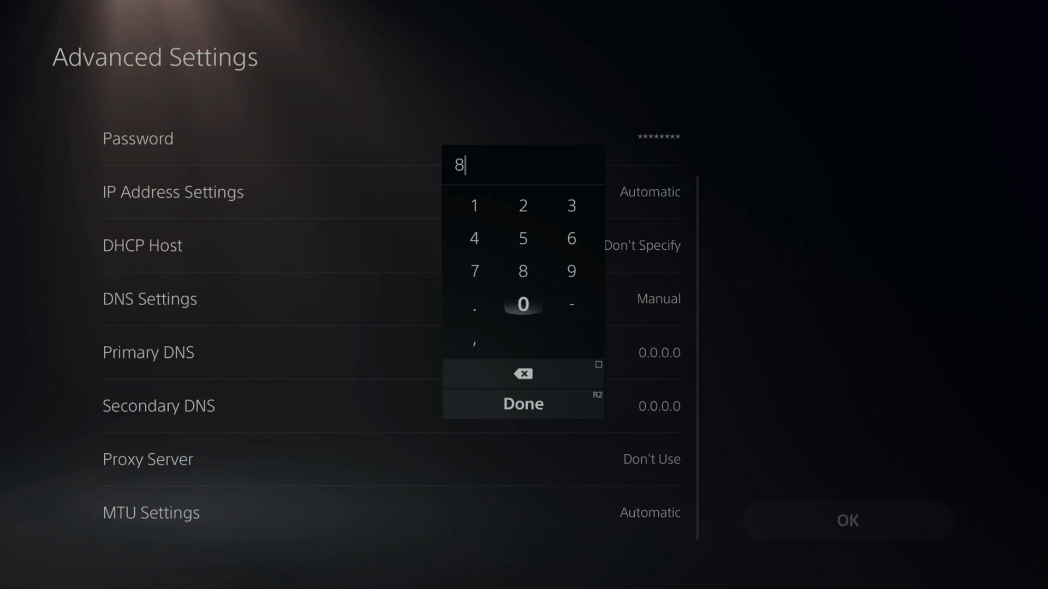
key(Left)
key(Return)
key(Right)
key(Up)
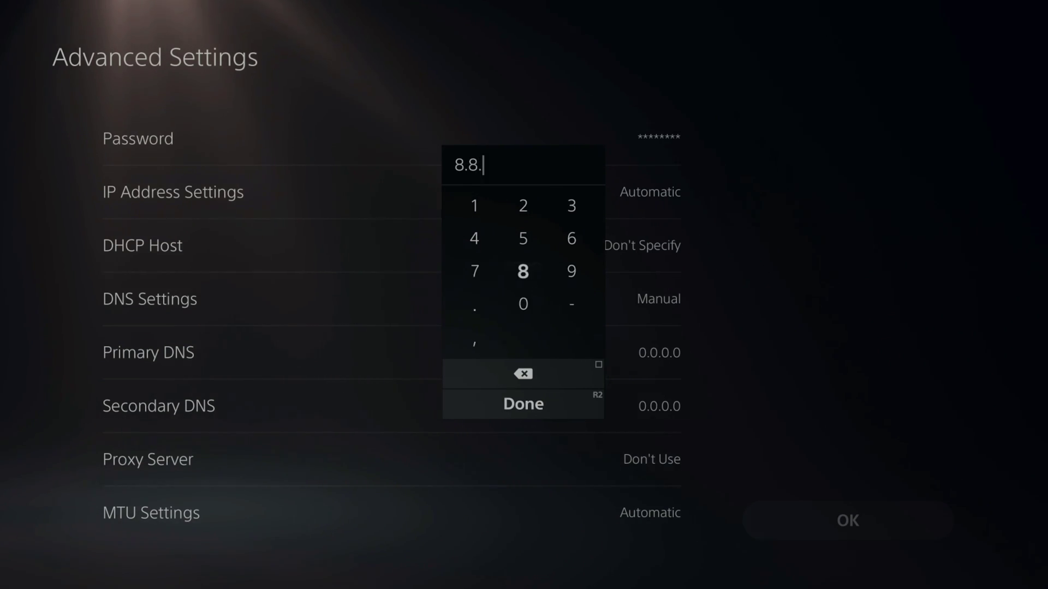
key(Return)
key(Down)
key(Right)
key(Return)
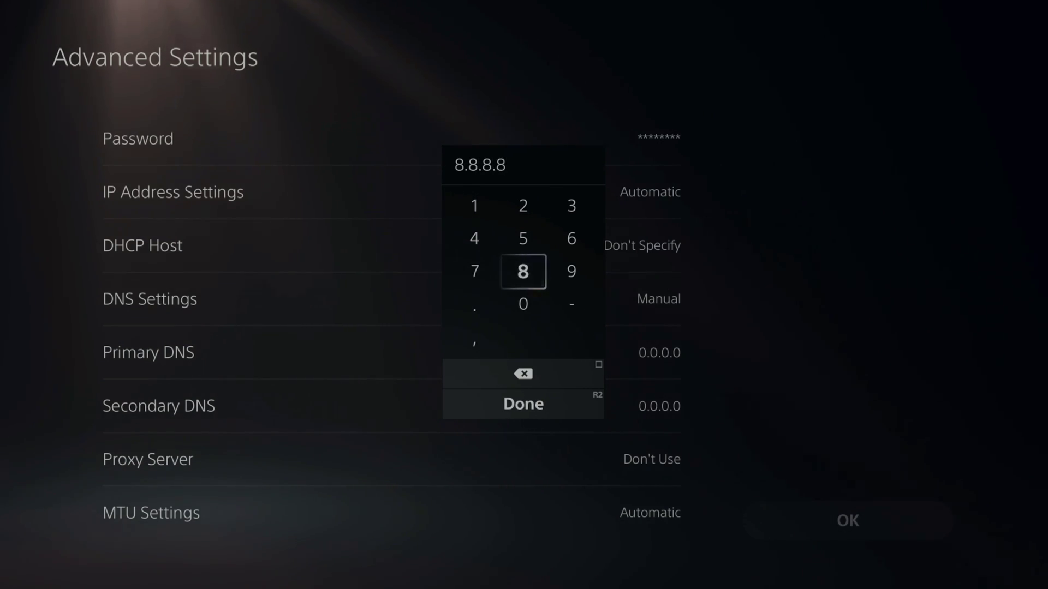
key(Return)
Enter 8.8.4.4 as the Secondary DNS.
key(Down)
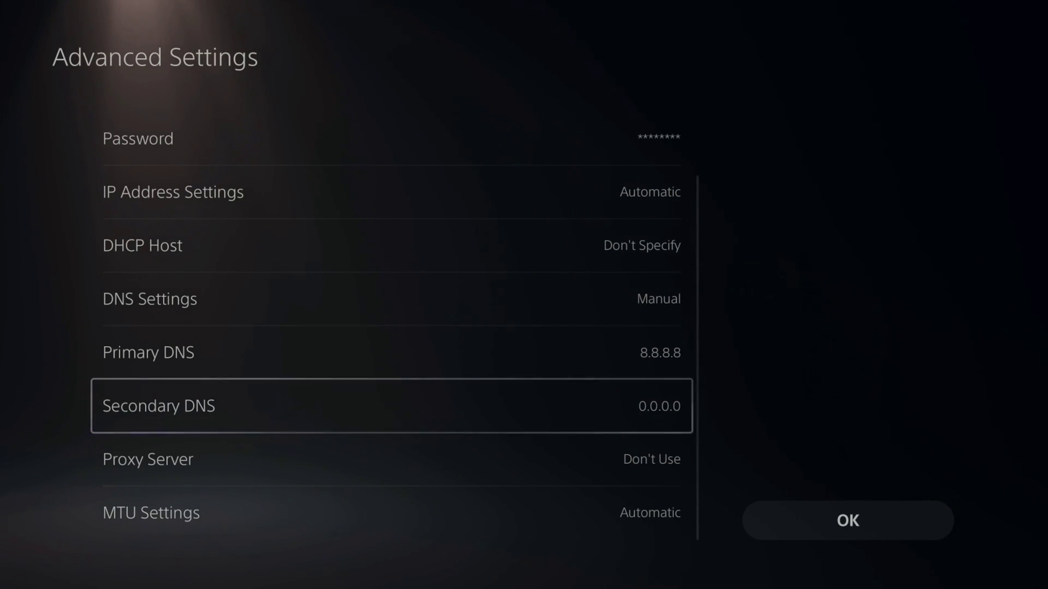
key(Return)
key(Down)
key(Return)
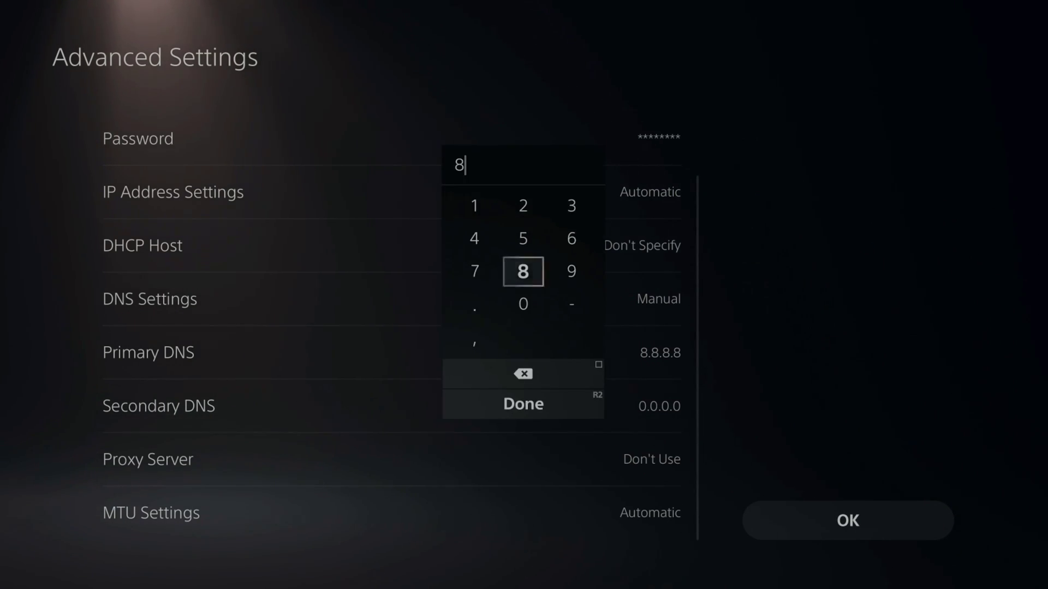
key(Left)
key(Down)
key(Return)
key(Up)
key(Right)
key(Return)
key(Left)
key(Down)
key(Return)
key(Up)
key(Up)
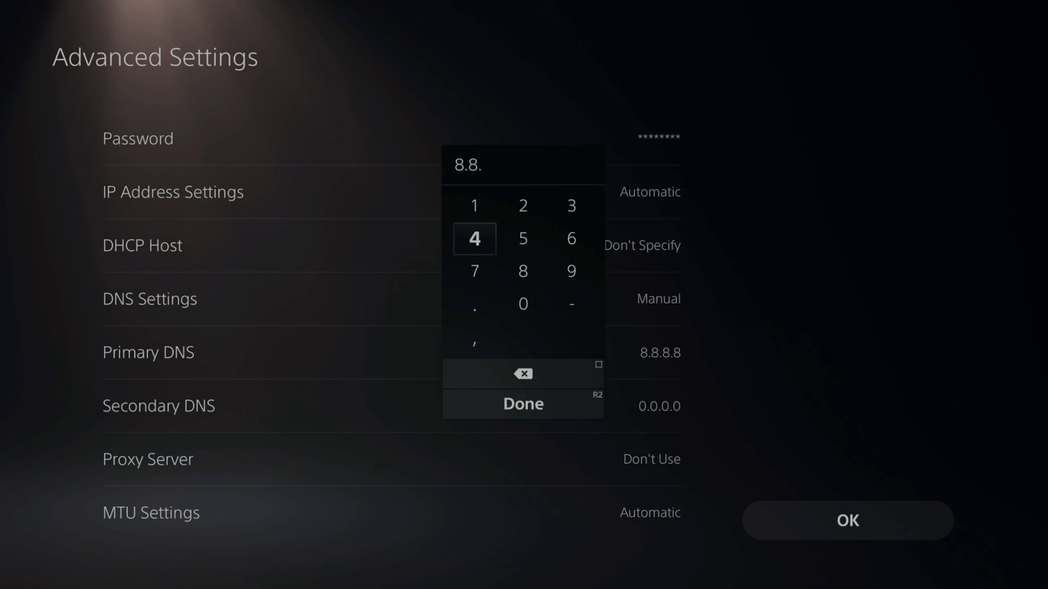
key(Return)
key(Down)
key(Down)
key(Return)
key(Up)
key(Up)
key(Return)
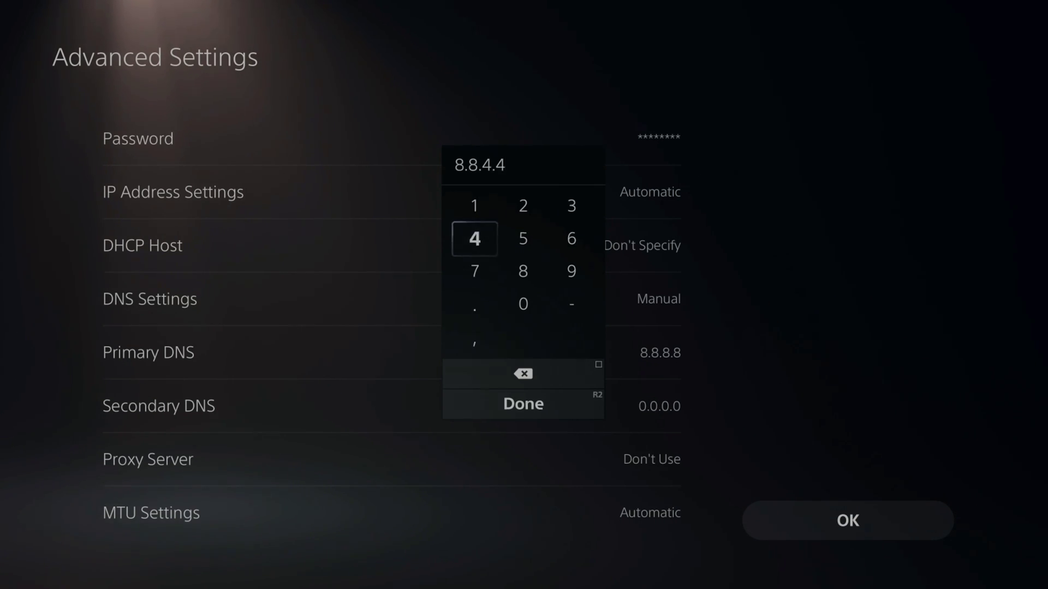
key(Return)
Set MTU Settings to Manual.
key(Down)
key(Down)
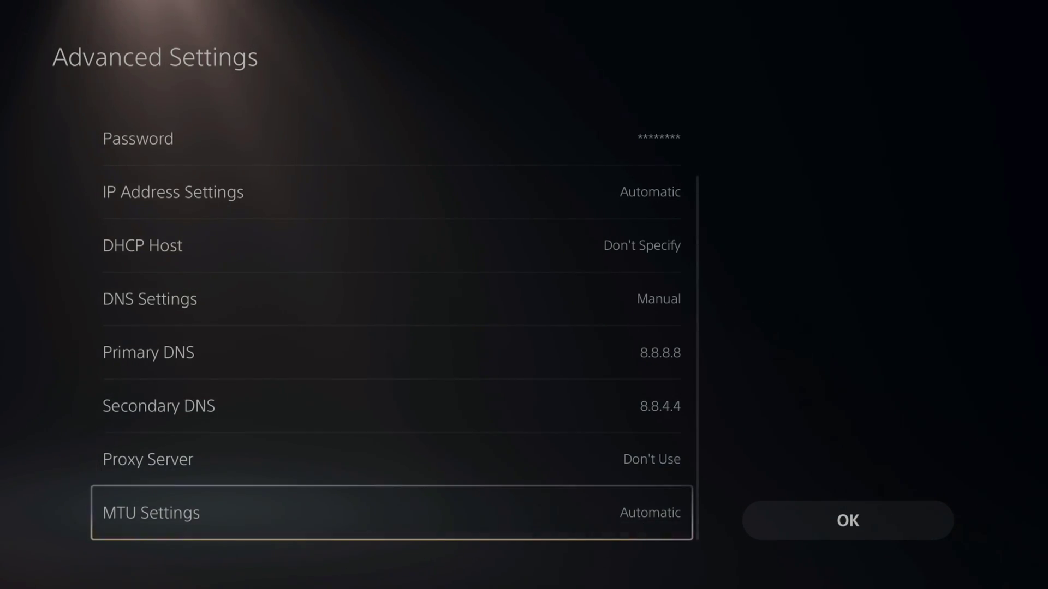
key(Return)
key(Down)
key(Return)
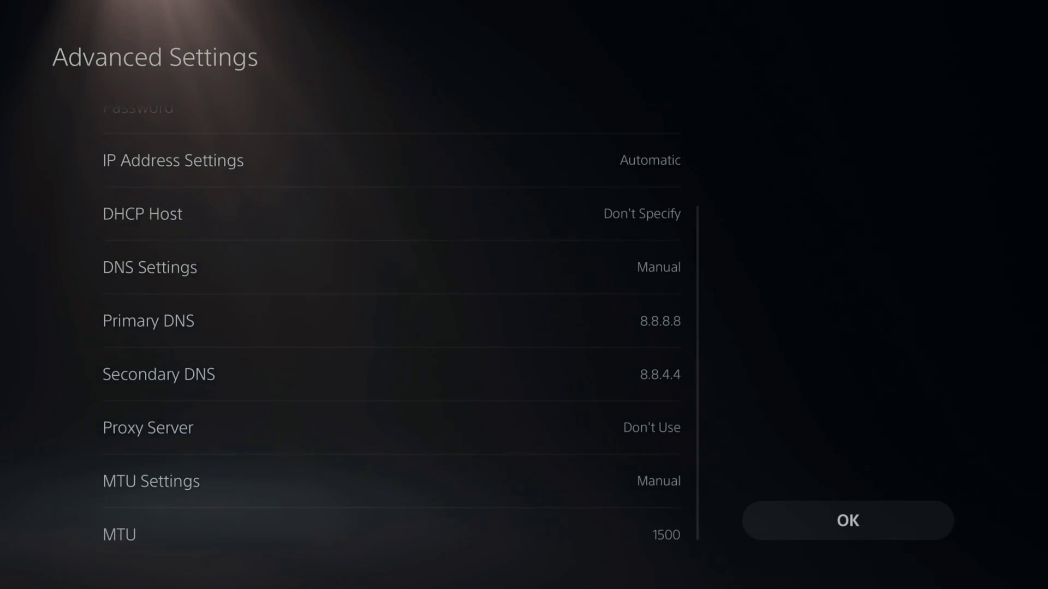
key(Down)
key(Return)
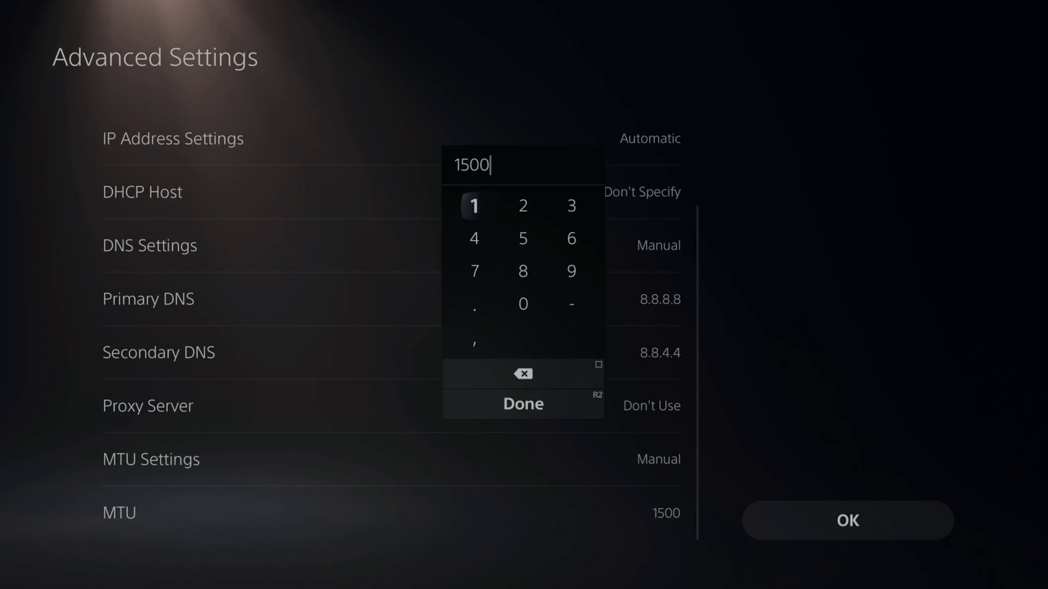
key(Down)
Replace the MTU value 1500 with 1472 and save the advanced settings.
key(Left)
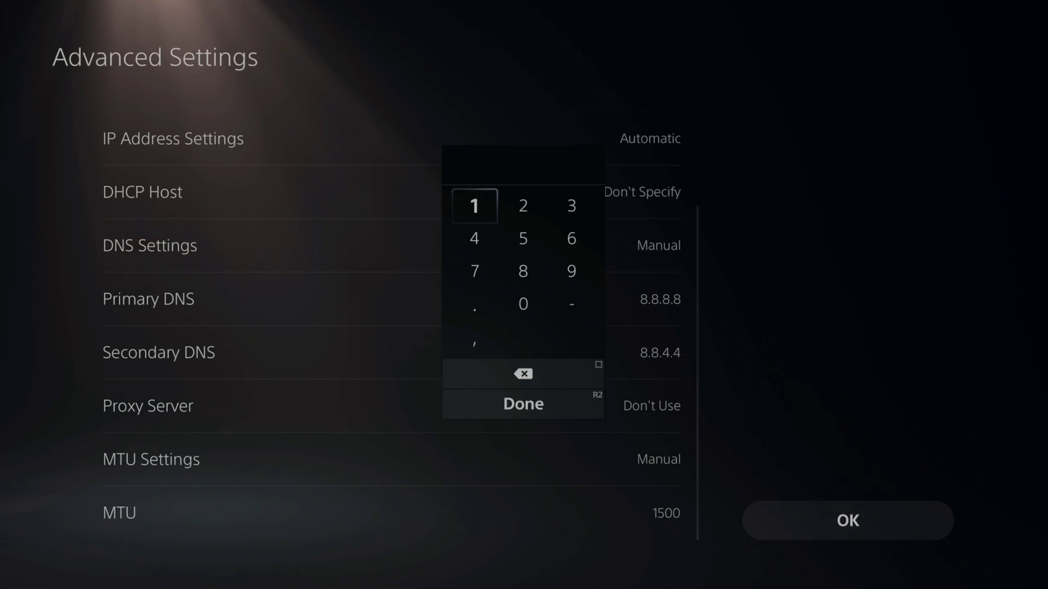
text(147)
key(Right)
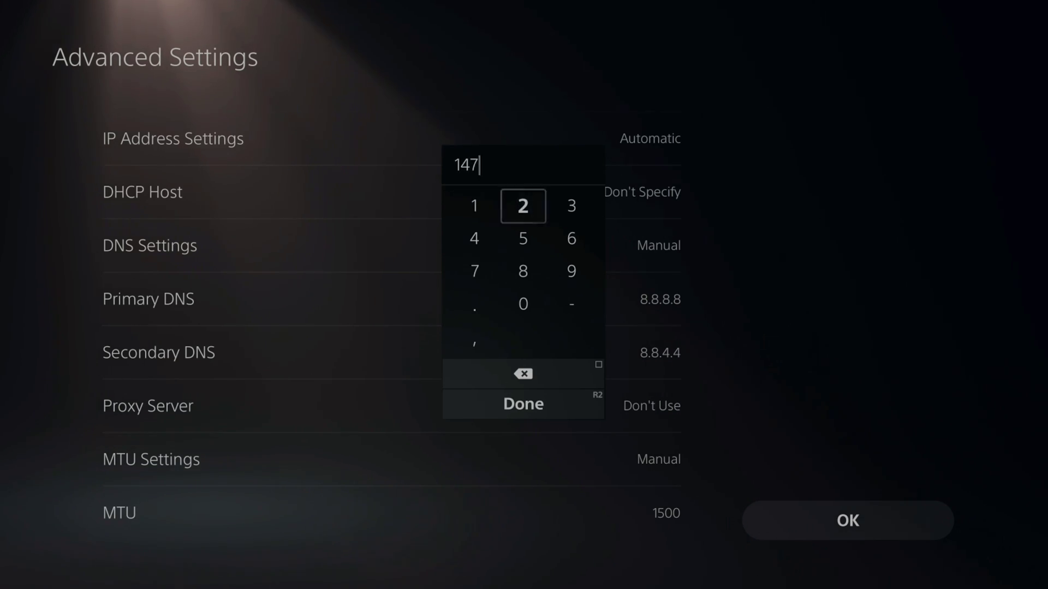
text(2)
key(Return)
key(Right)
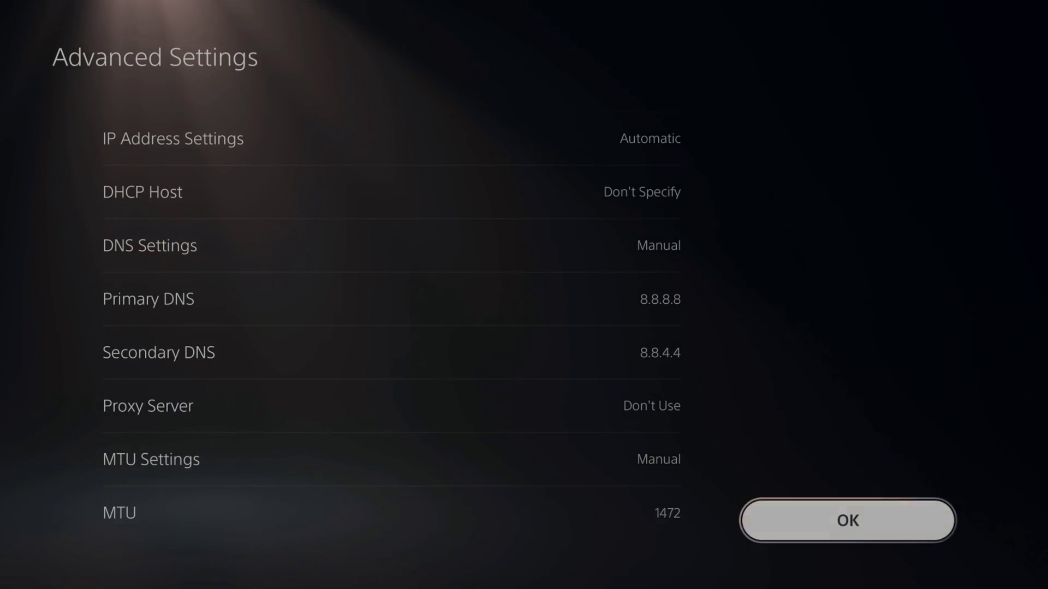
key(Return)
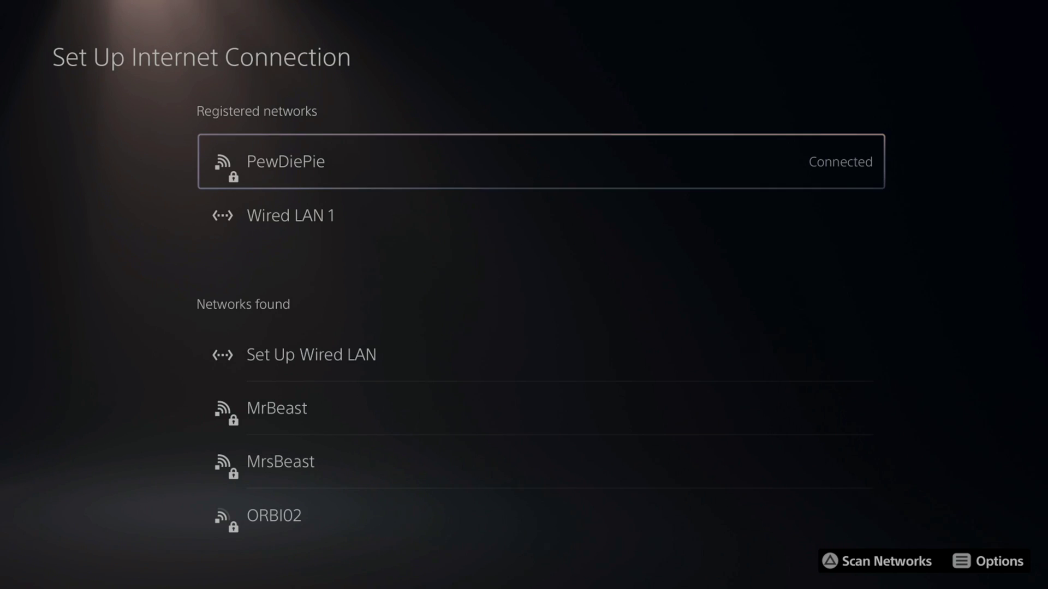
Open View Connection Status under Network to review Wi-Fi, internet and PSN status.
key(Escape)
key(Left)
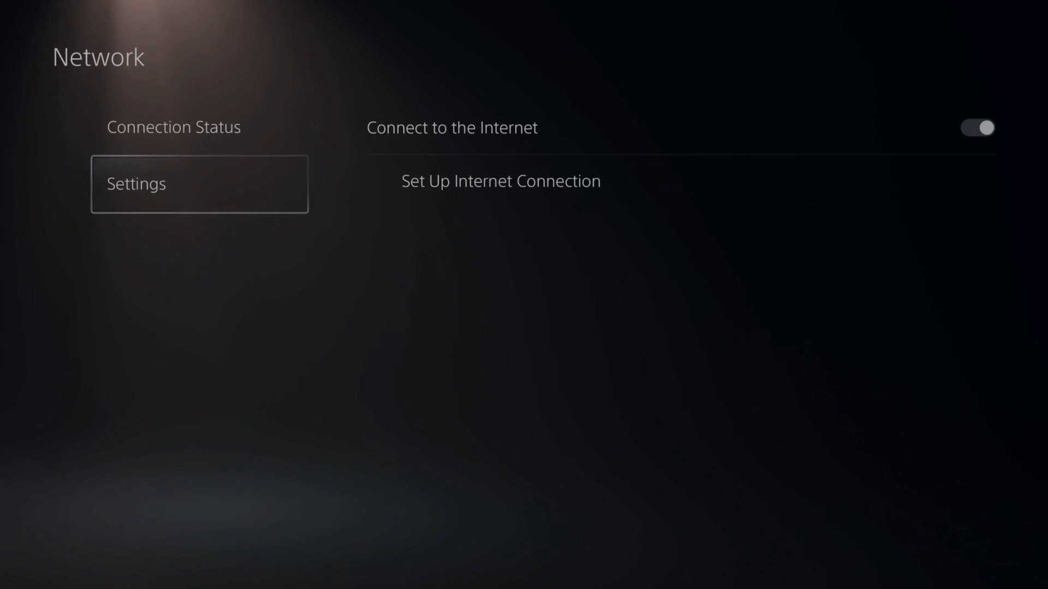
key(Up)
key(Down)
key(Up)
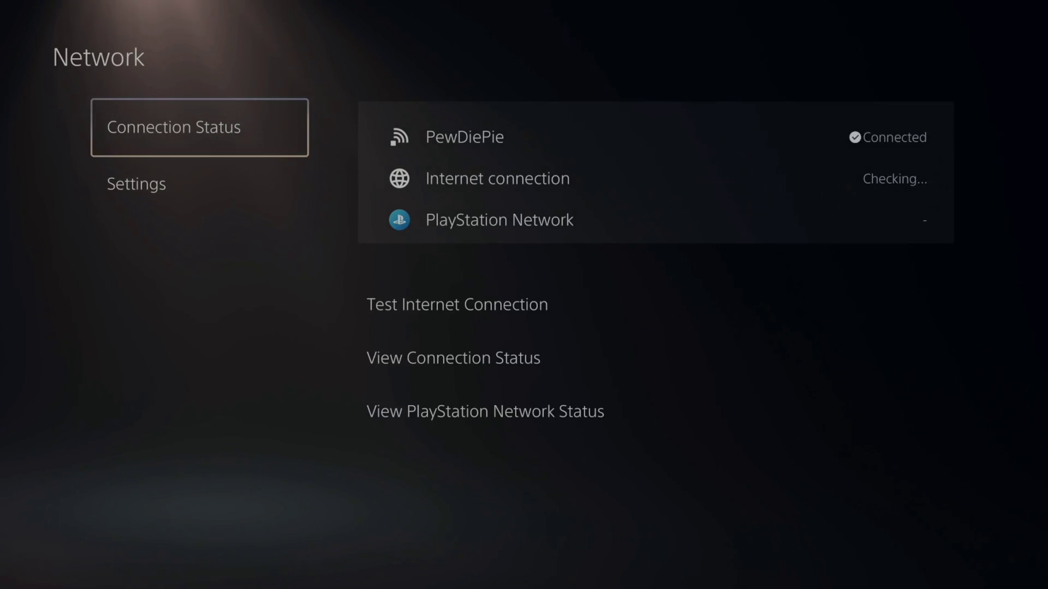
key(Right)
key(Down)
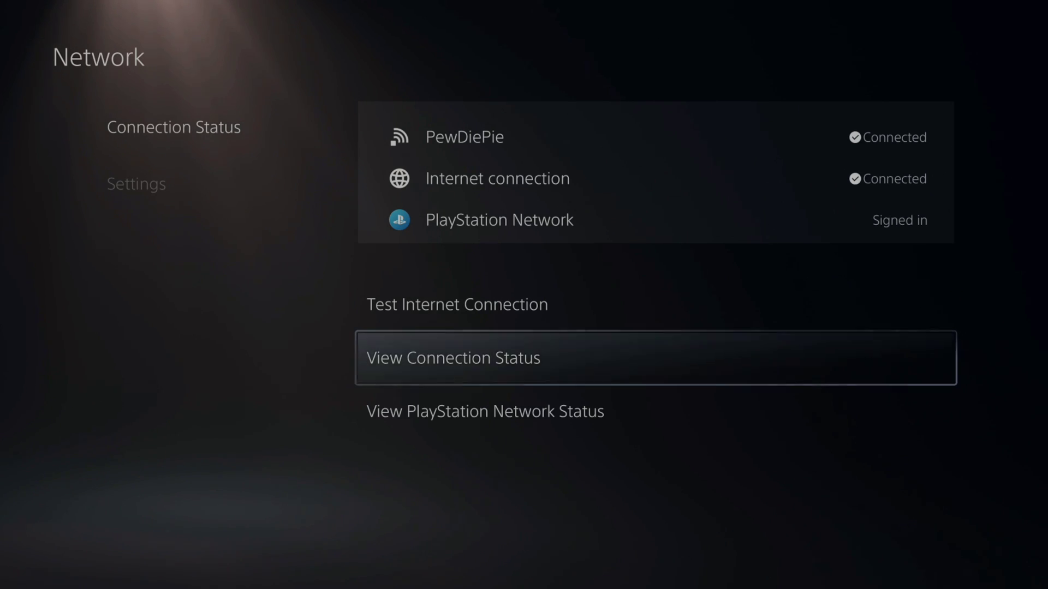
key(Return)
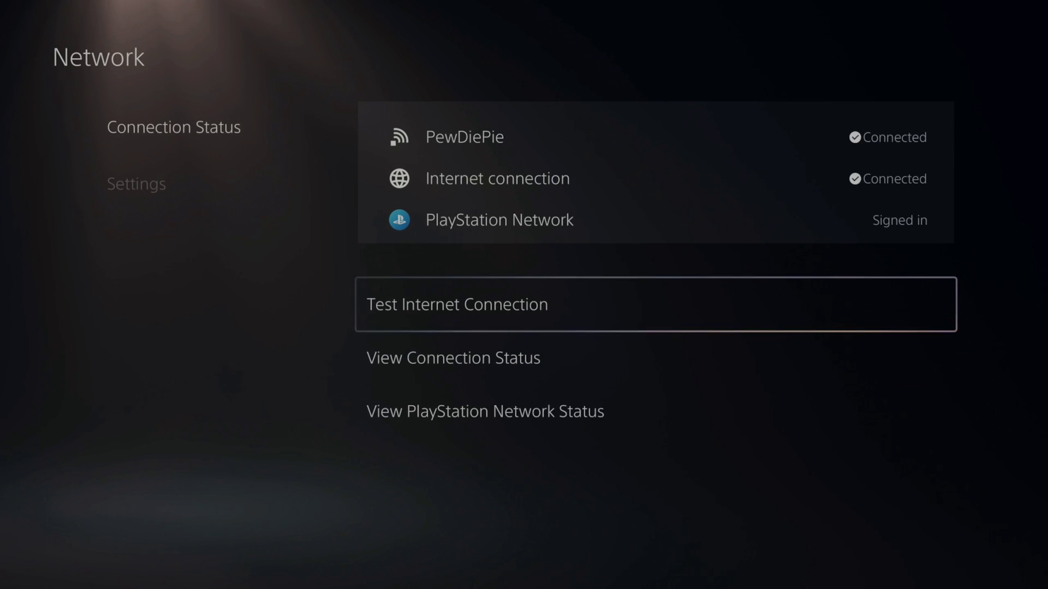
Run the internet connection test (NAT Type 2, 74.8 Mbps down, 21.7 Mbps up) and go back.
key(Return)
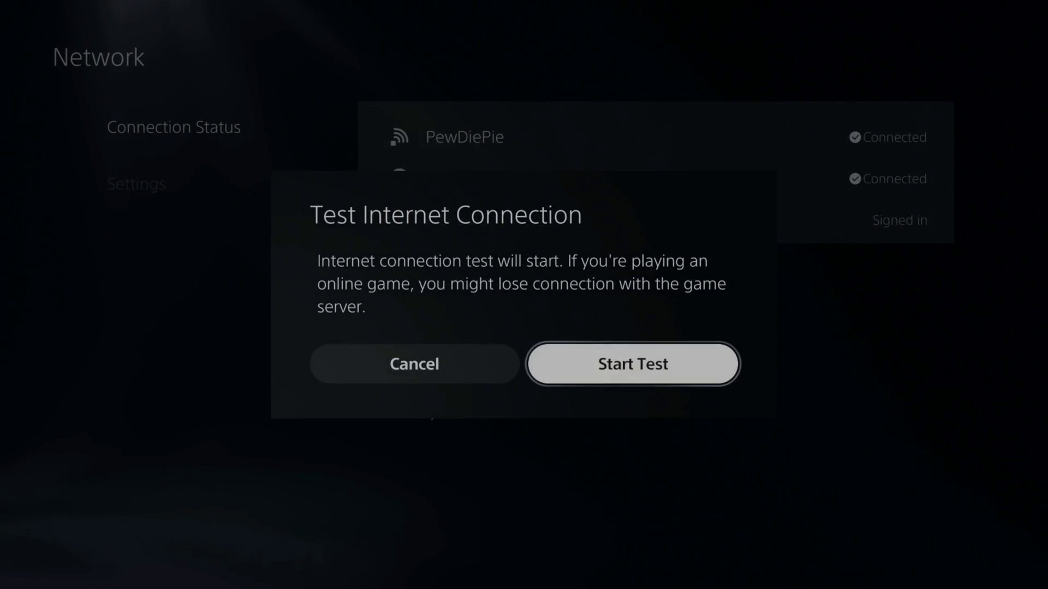
key(Return)
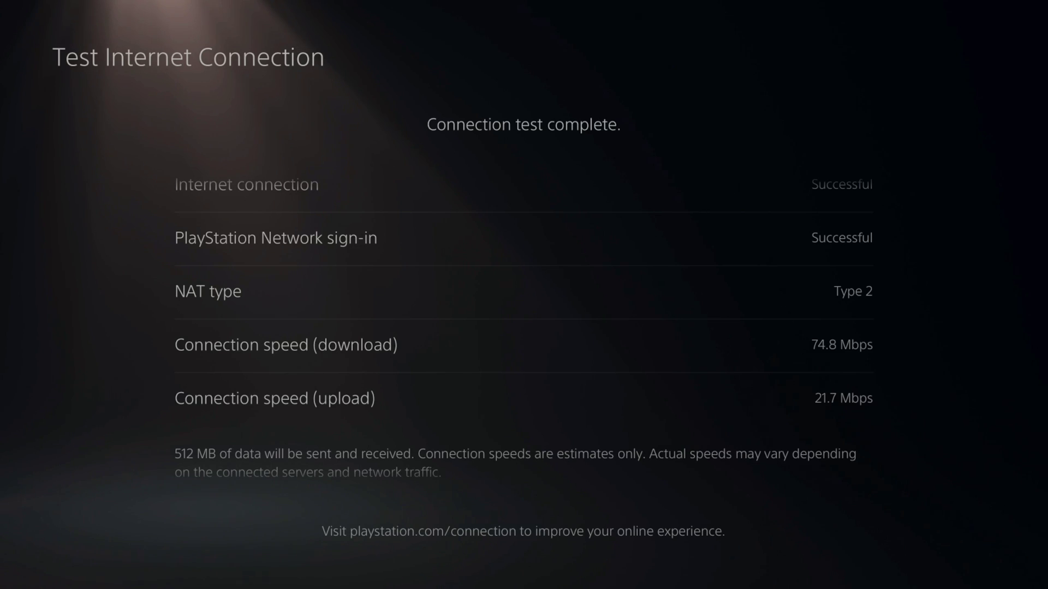
key(Escape)
Open Set Up Internet Connection and look through the registered and found networks.
key(Up)
key(Down)
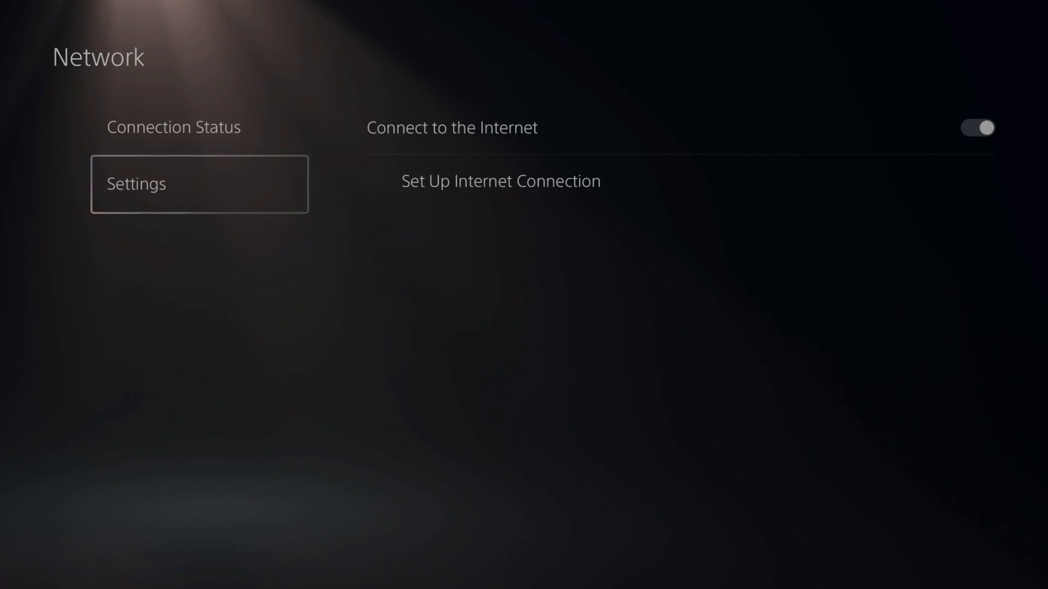
key(Right)
key(Return)
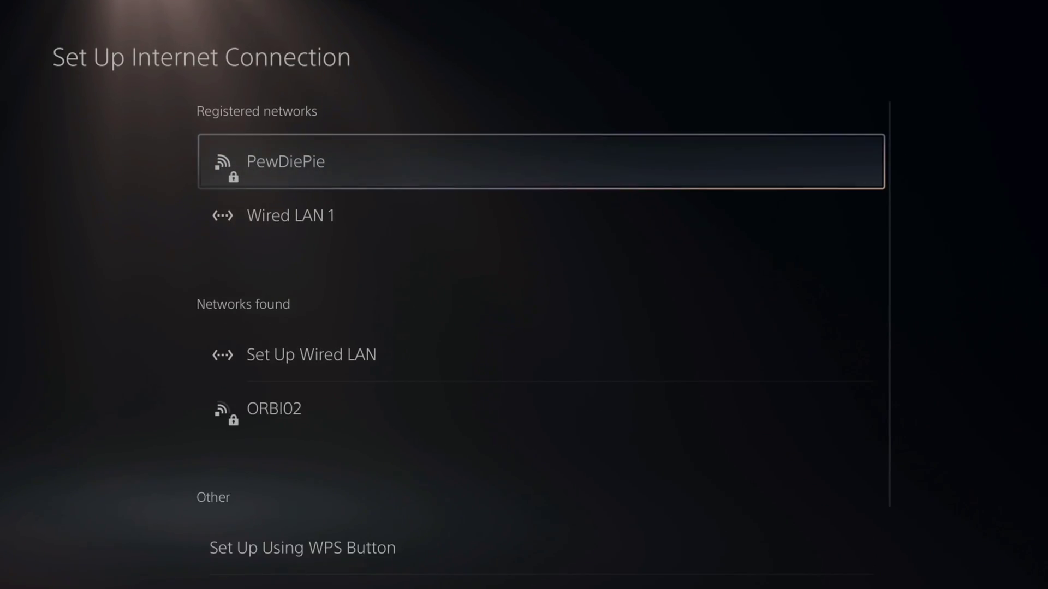
key(Down)
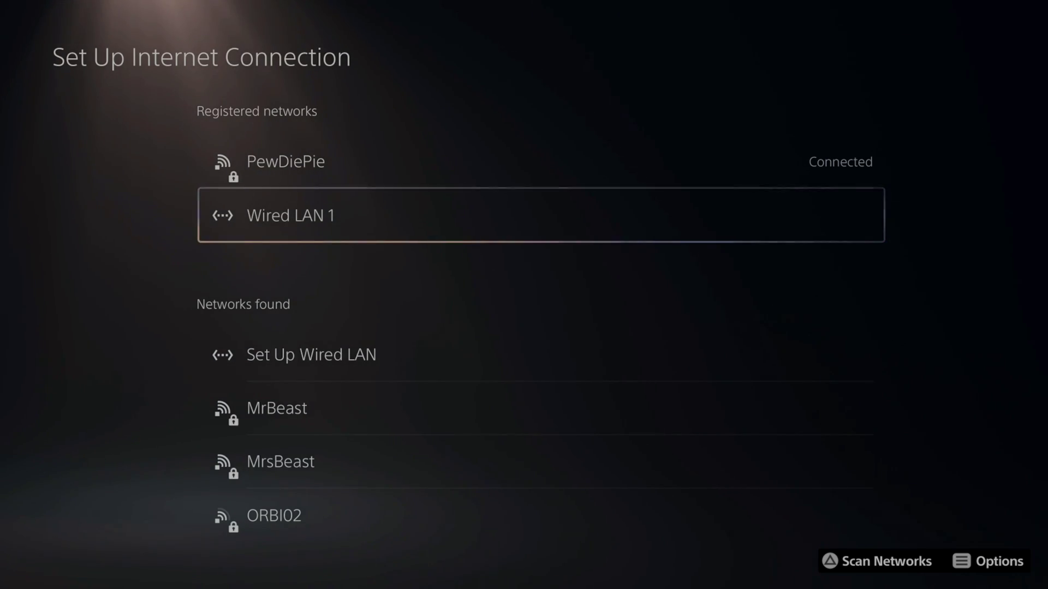
key(Down)
key(Down)
key(Down)
key(Down)
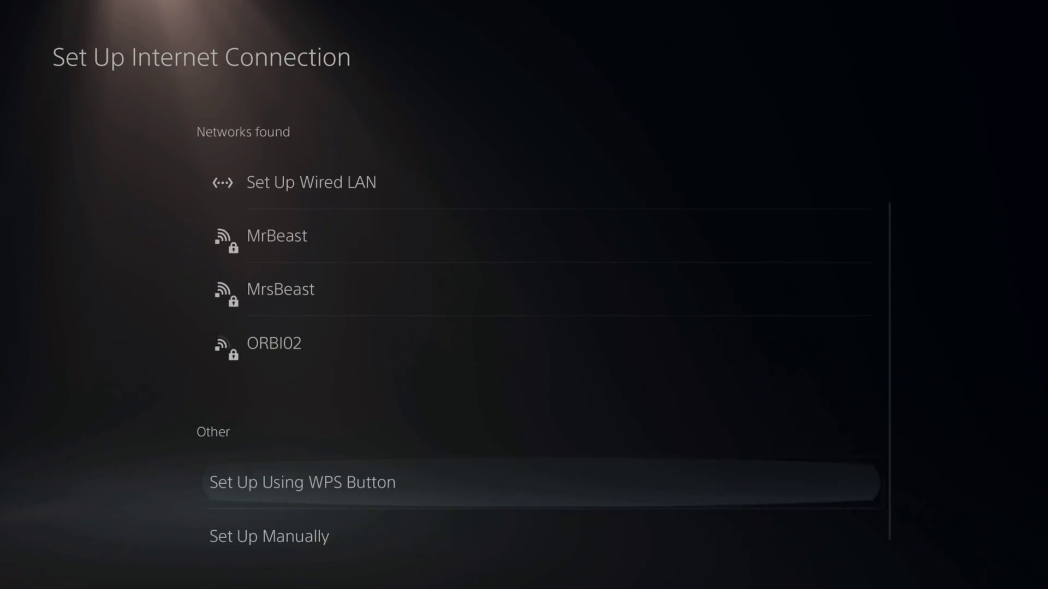
key(Up)
key(Up)
key(Up)
key(Up)
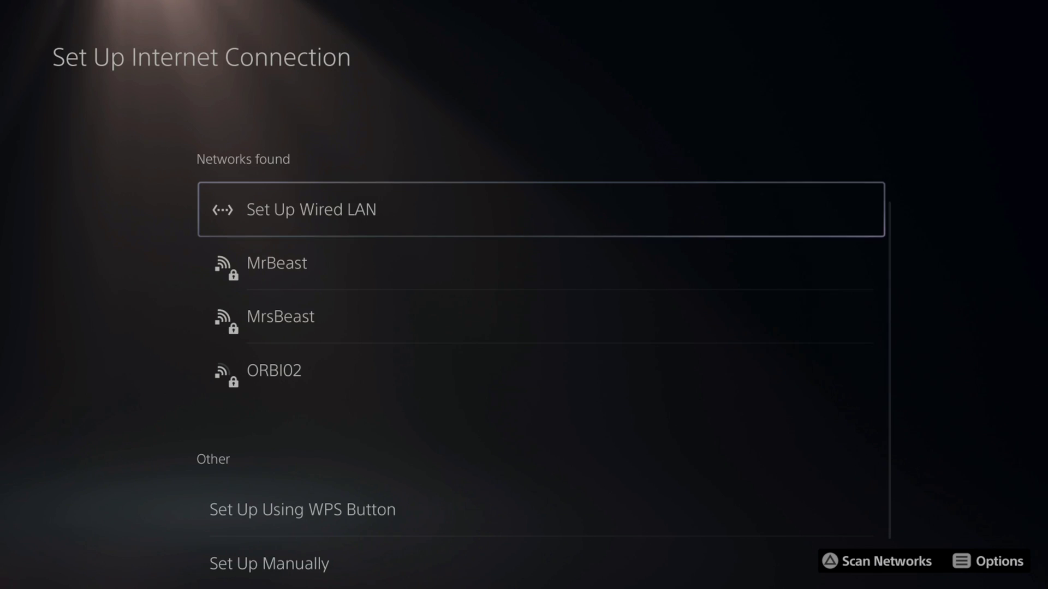
Set Wi-Fi Frequency Bands to 5 GHz and accept the disconnect warning.
key(o)
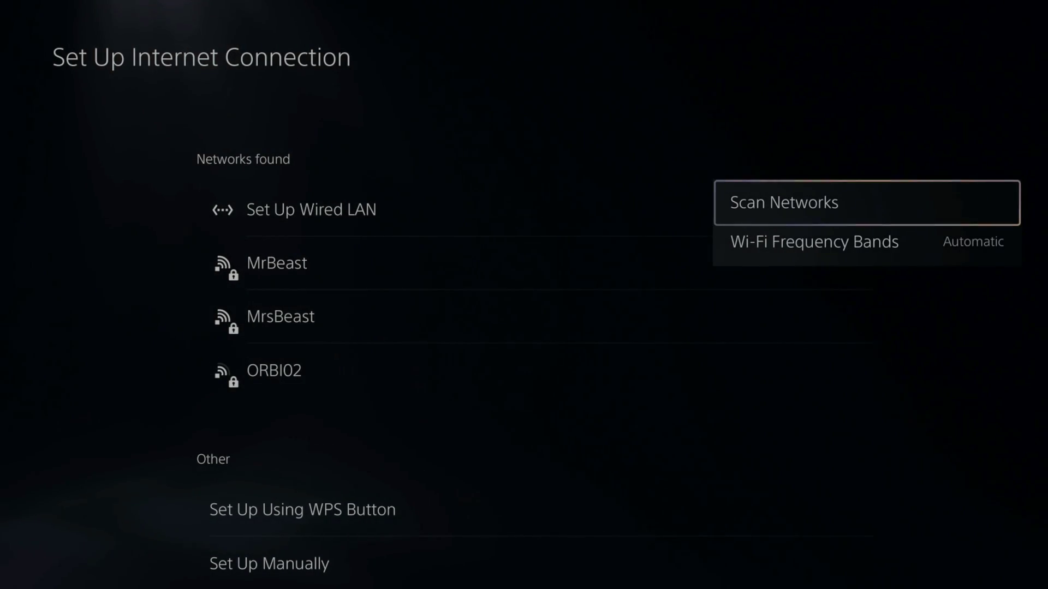
key(Down)
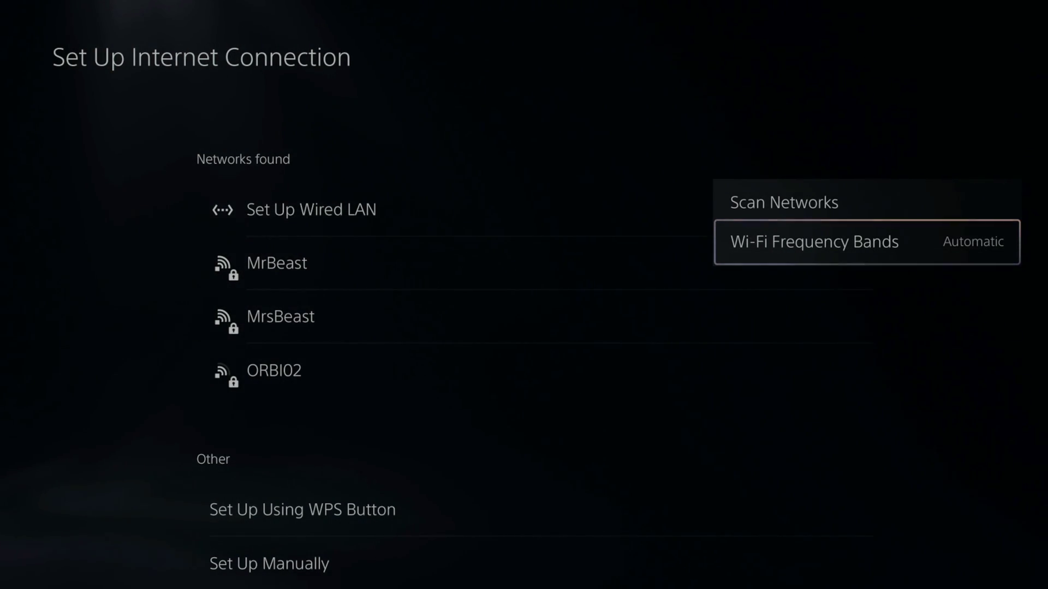
key(Return)
key(Down)
key(Return)
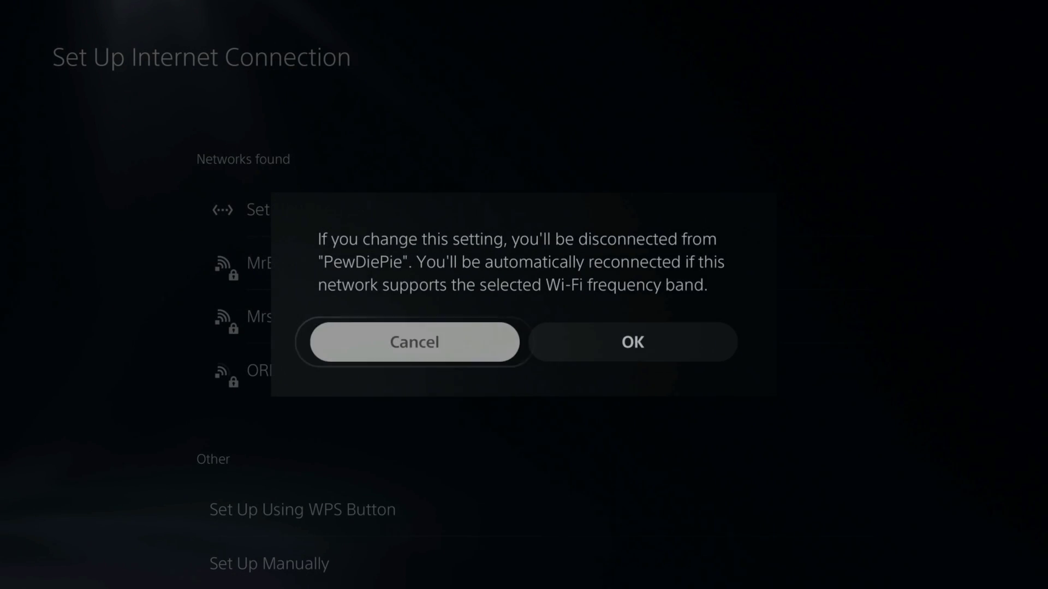
key(Right)
key(Return)
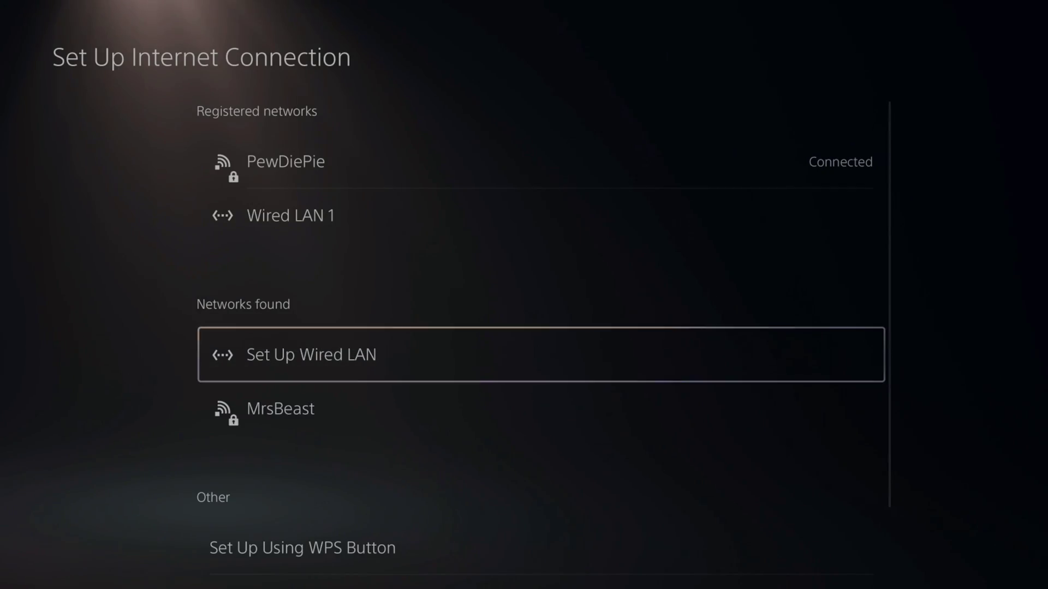
Select the other 5 GHz network under Networks Found to bring up its password prompt.
key(Down)
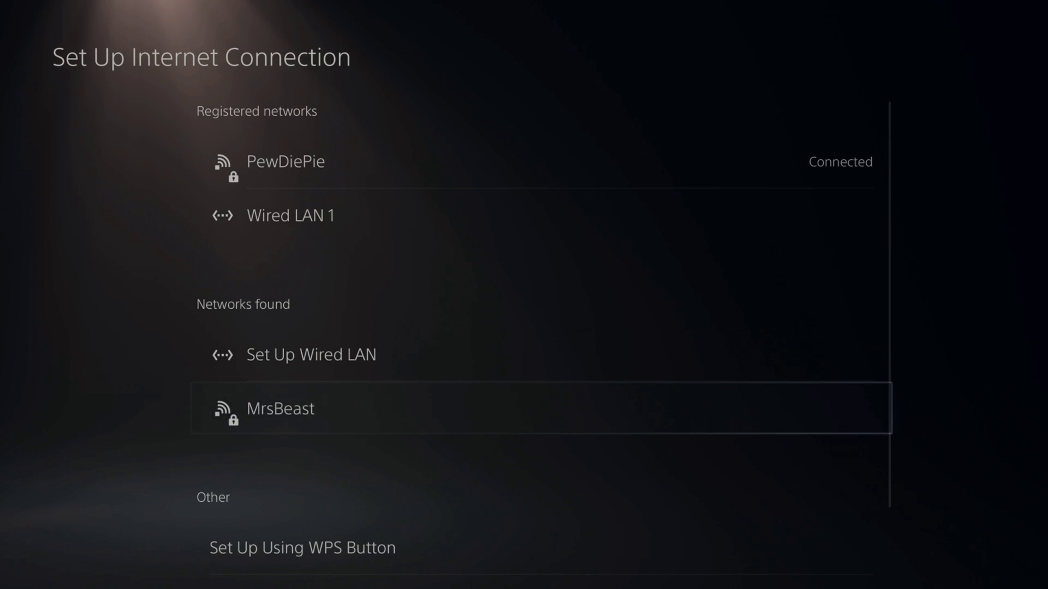
key(Return)
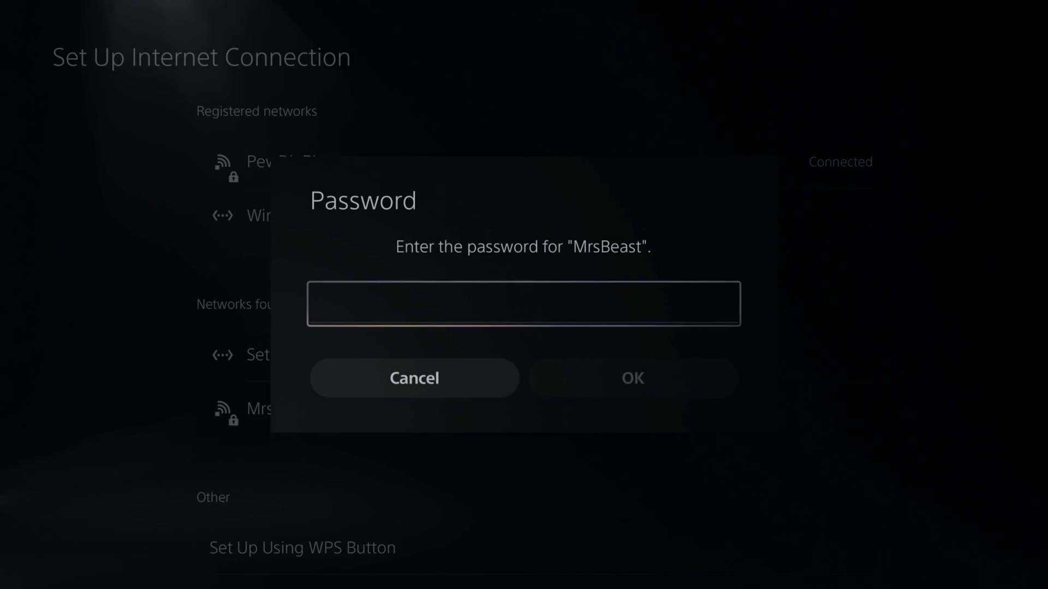